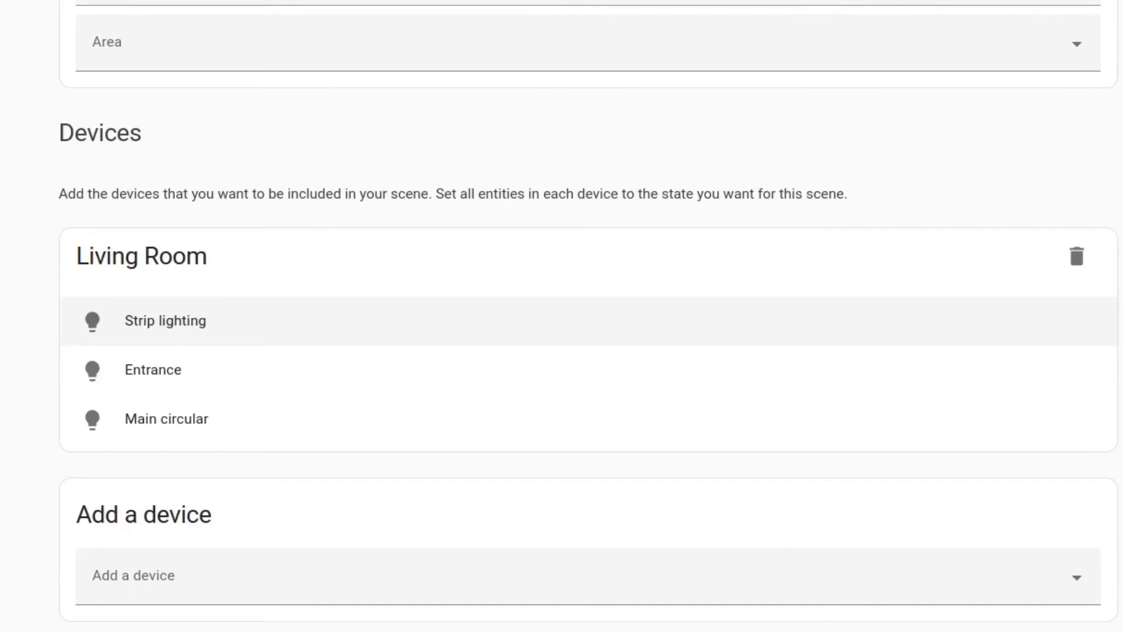
pyautogui.scroll(-3, 561, 316)
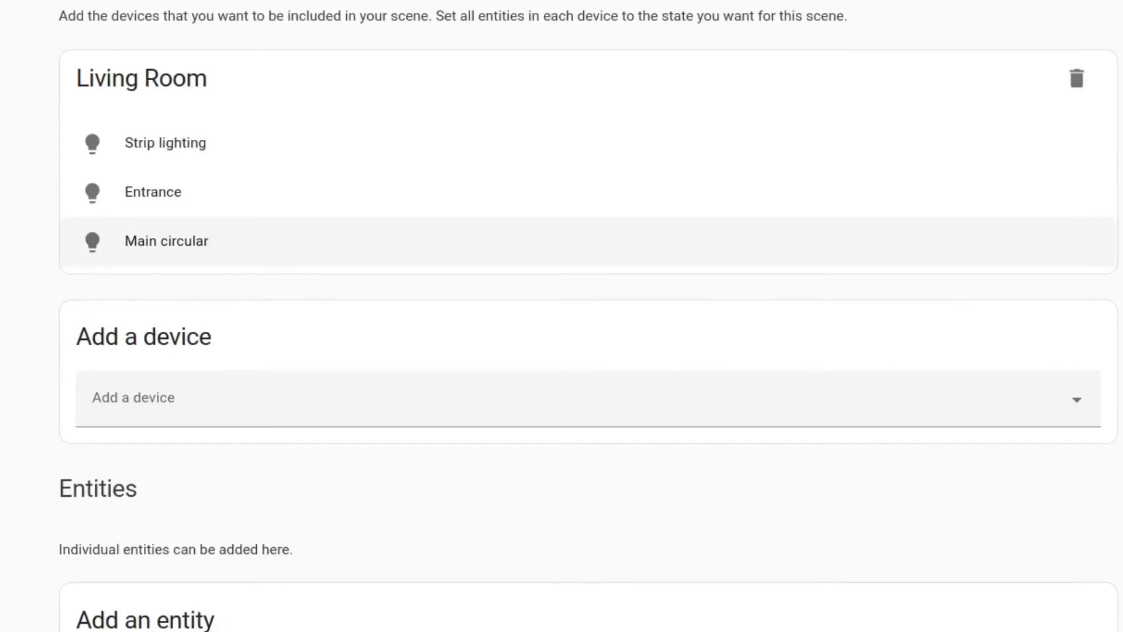
pyautogui.scroll(5, 562, 316)
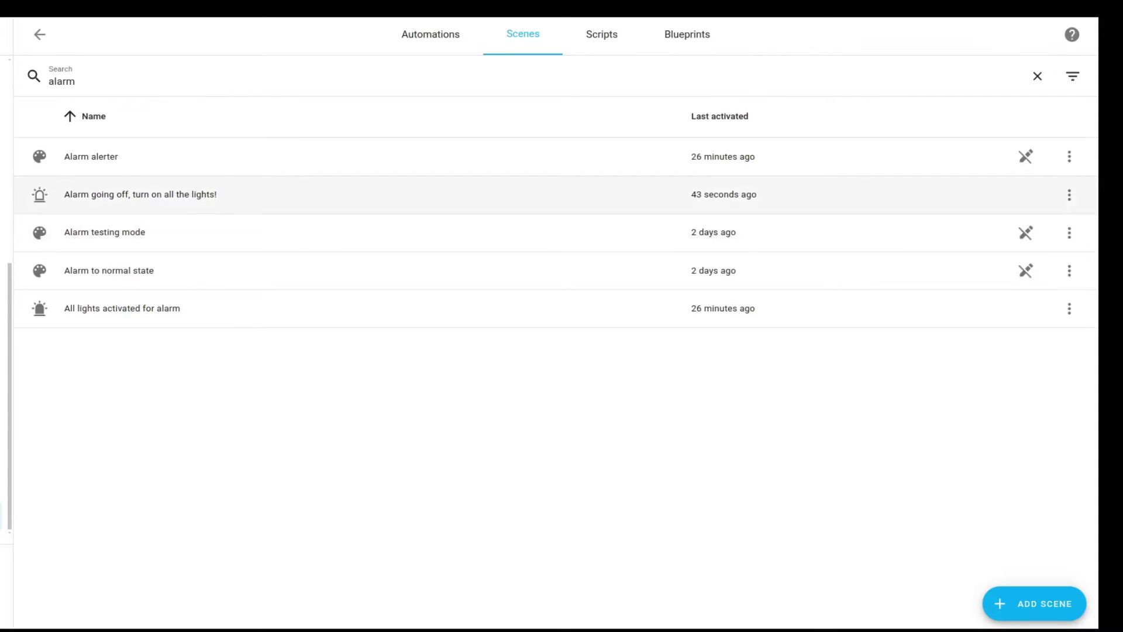
# Open the settings of the scene "Alarm going off, turn on all the lights!" and copy its entity ID
pyautogui.click(1069, 195)
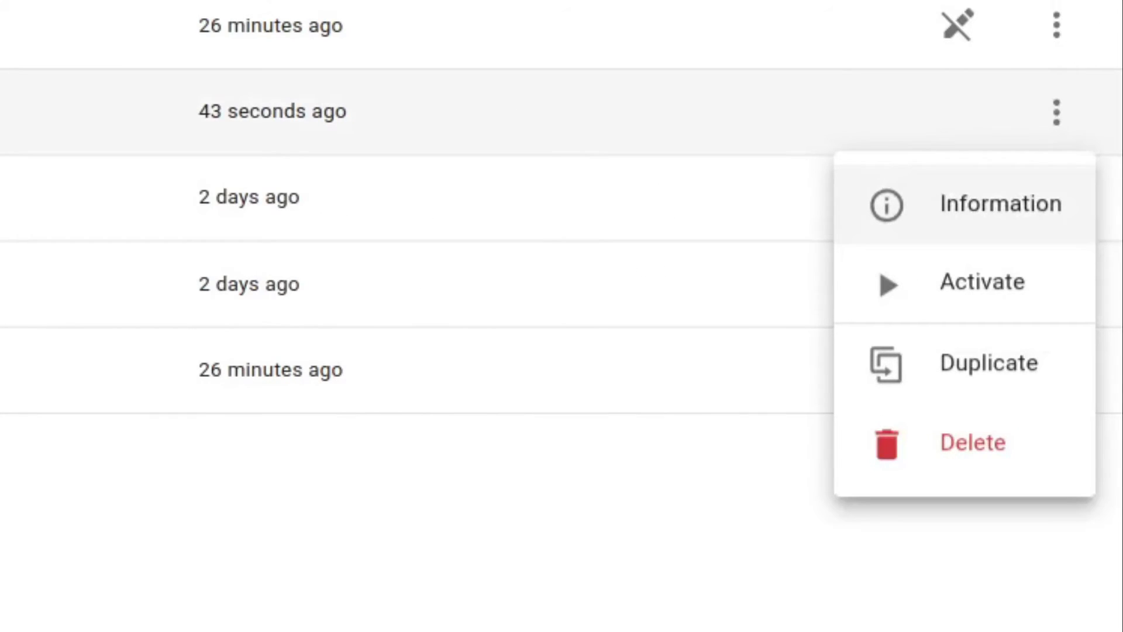
pyautogui.click(965, 204)
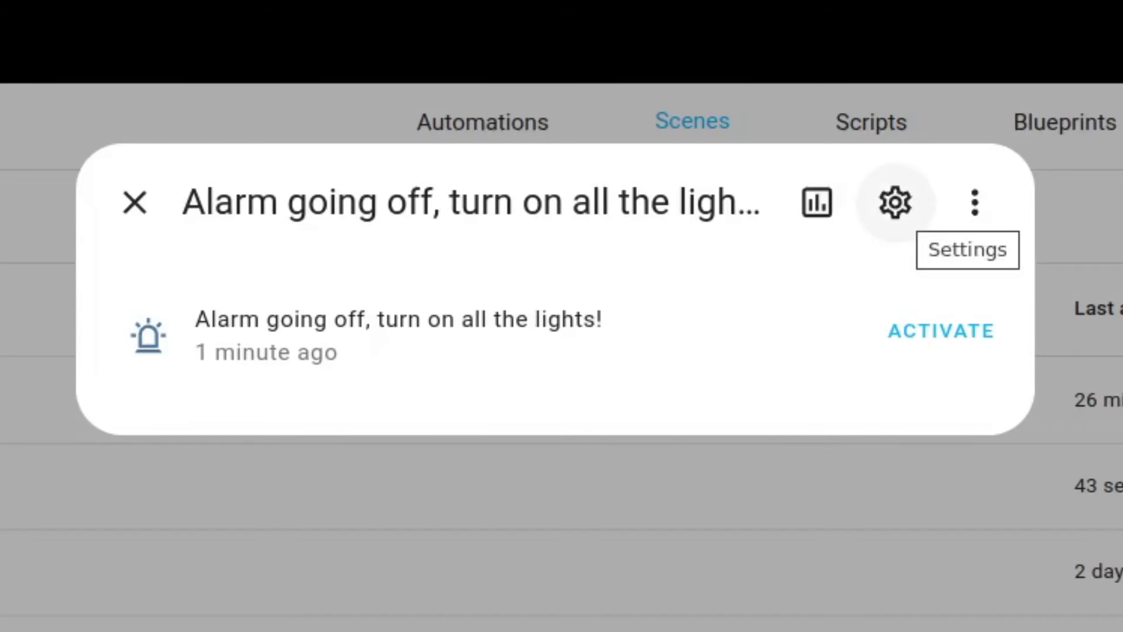
pyautogui.click(895, 203)
pyautogui.moveTo(212, 560); pyautogui.dragTo(617, 560)
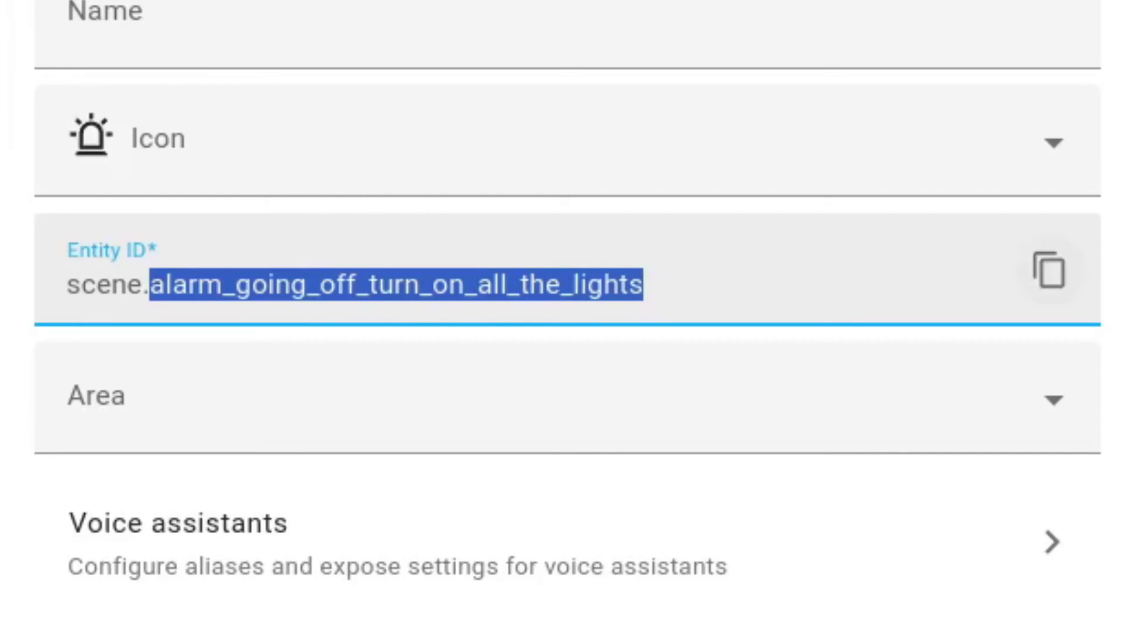
pyautogui.click(1049, 270)
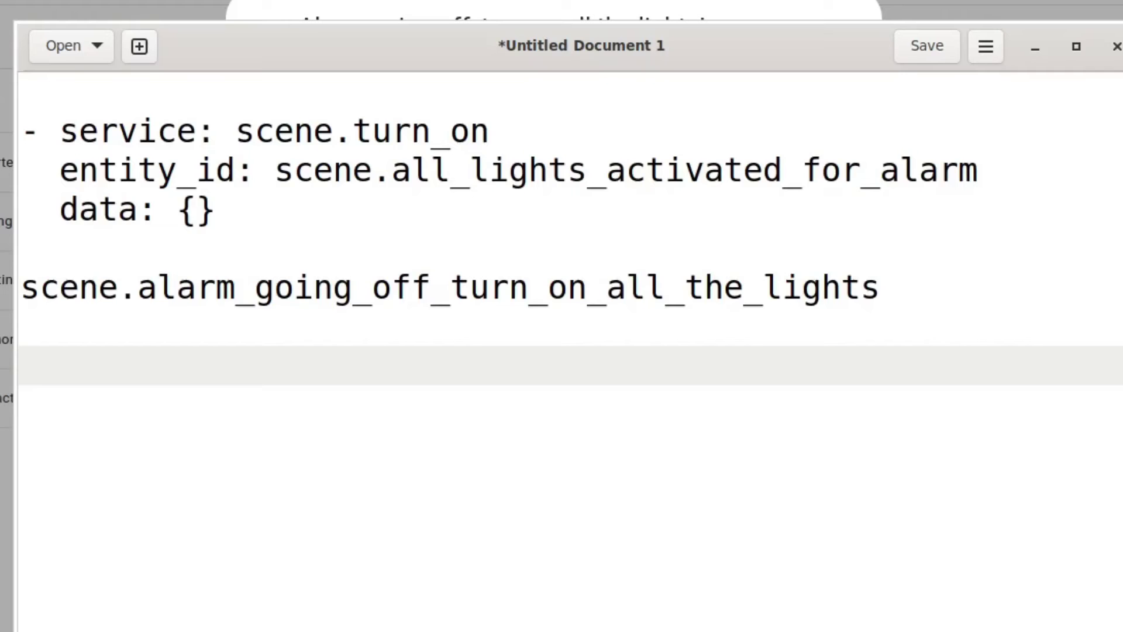
# In the text editor, examine the service, entity_id and data lines of the scene.turn_on YAML snippet
pyautogui.moveTo(216, 210); pyautogui.dragTo(23, 133)
pyautogui.click(157, 209)
pyautogui.press('Right')
pyautogui.press('Right')
pyautogui.hotkey('shift', 'Left')
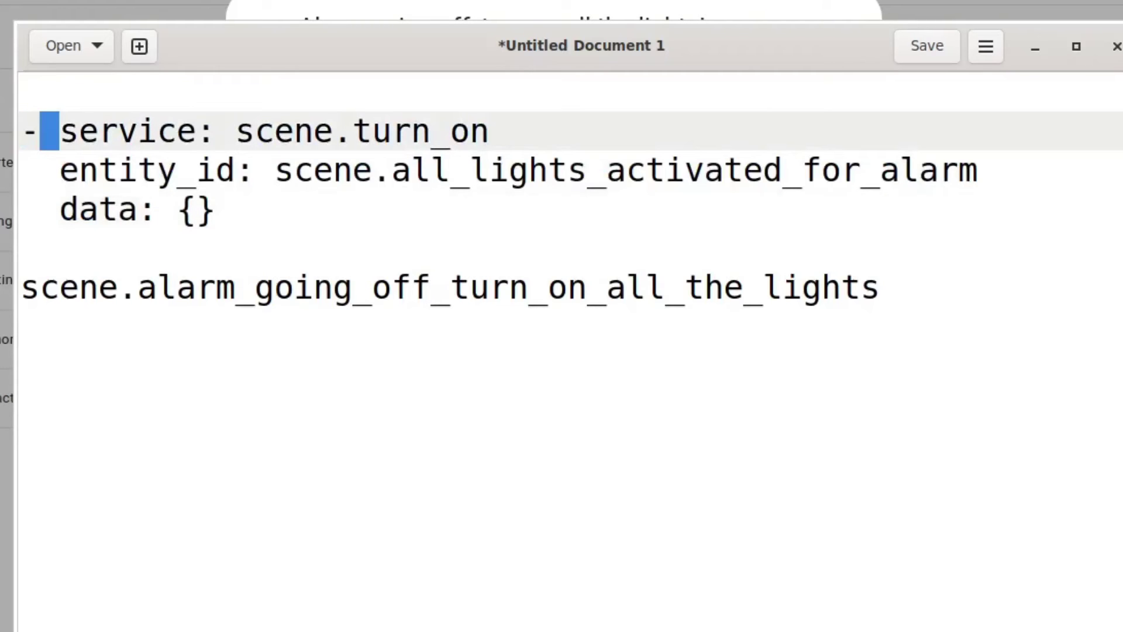
pyautogui.click(176, 210)
pyautogui.moveTo(60, 132); pyautogui.dragTo(489, 132)
pyautogui.press('Down')
pyautogui.press('Down')
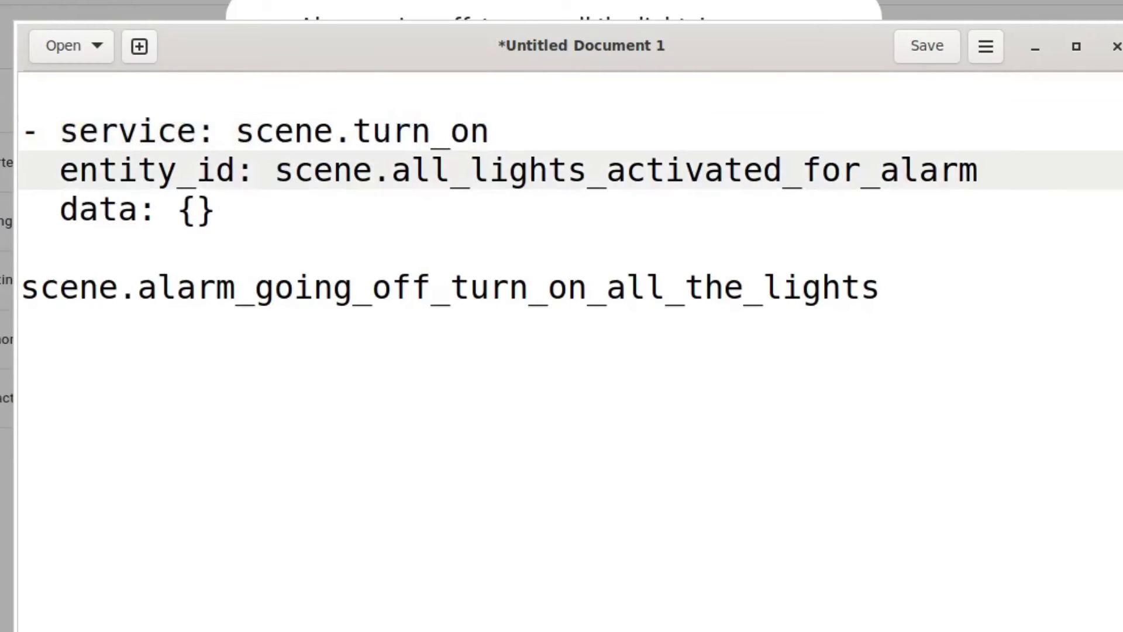
pyautogui.click(60, 171)
pyautogui.doubleClick(196, 209)
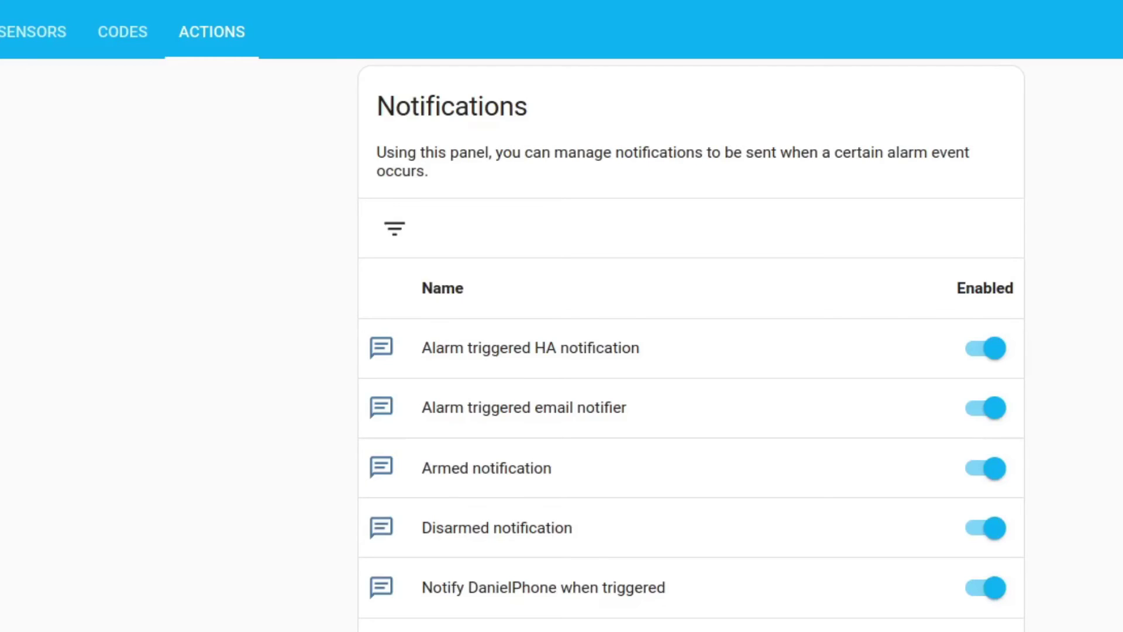
# Start a new alarm action and set its event to "Alarm is triggered"
pyautogui.scroll(-3, 690, 345)
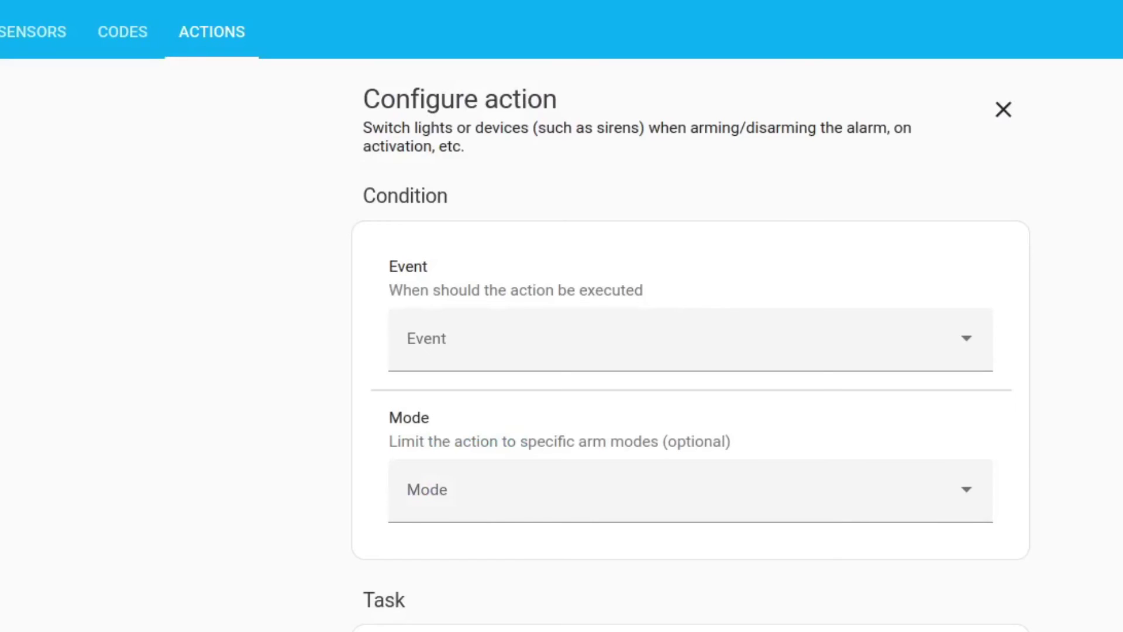
pyautogui.scroll(-3, 690, 242)
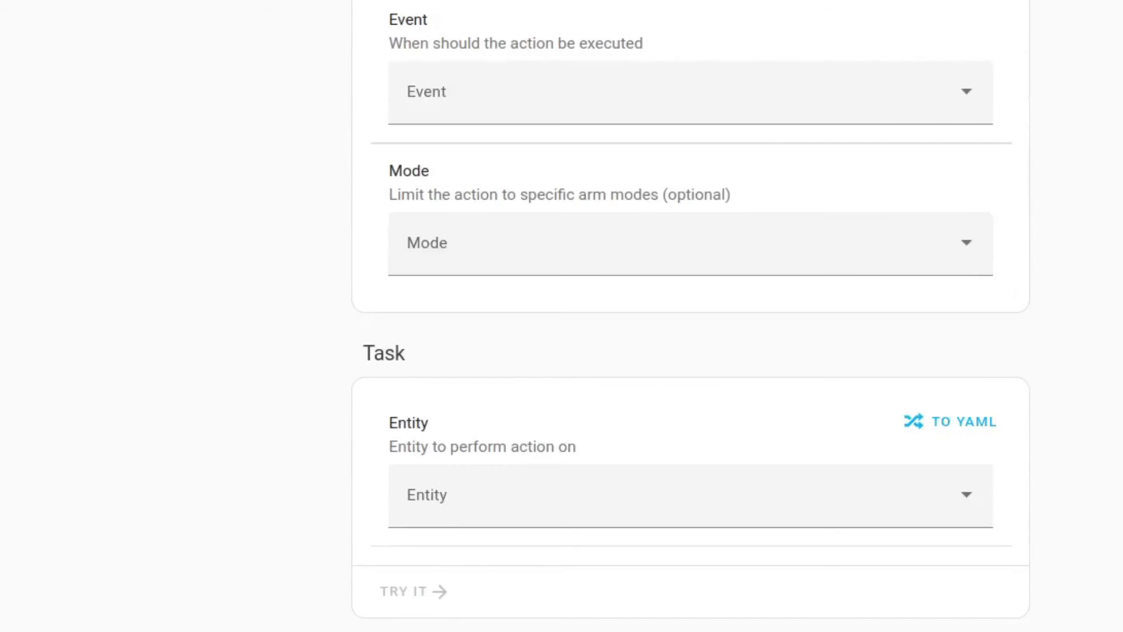
pyautogui.click(691, 93)
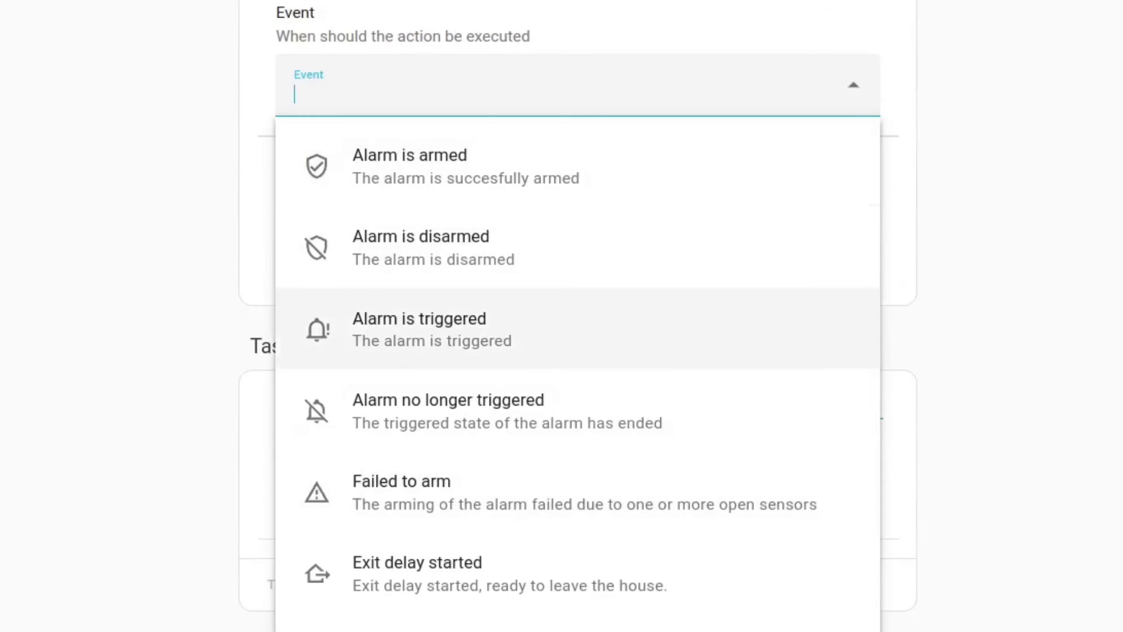
pyautogui.click(615, 332)
pyautogui.scroll(-1, 578, 316)
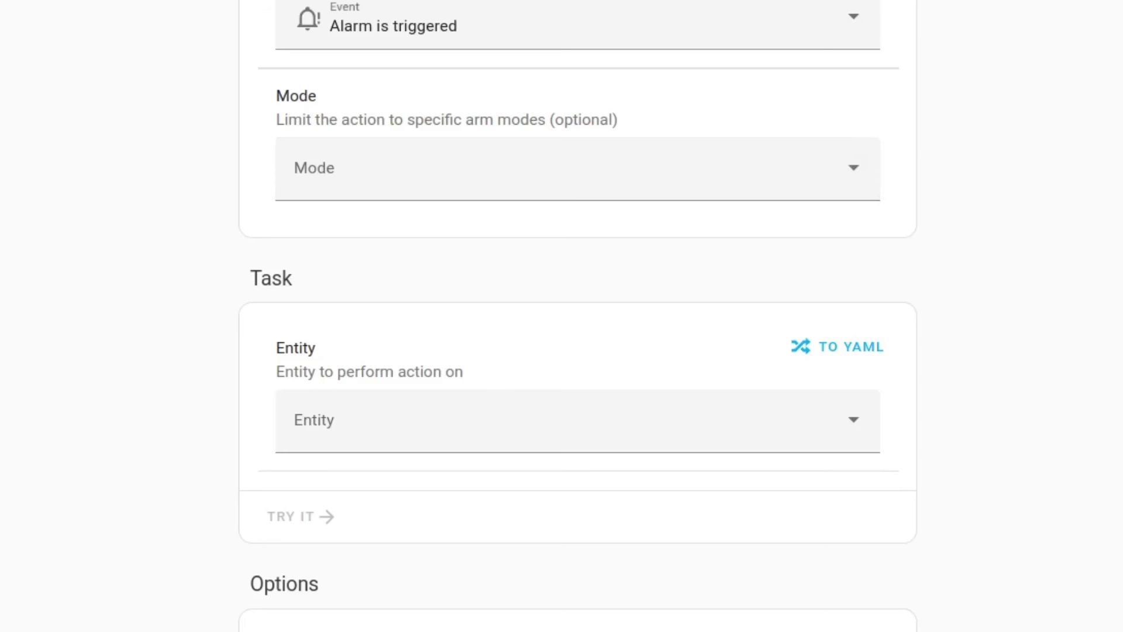
# Define the action's task in YAML with service scene.turn_on, entity_id scene.all_lights_activated_for_alarm and data {}, and test it
pyautogui.click(577, 421)
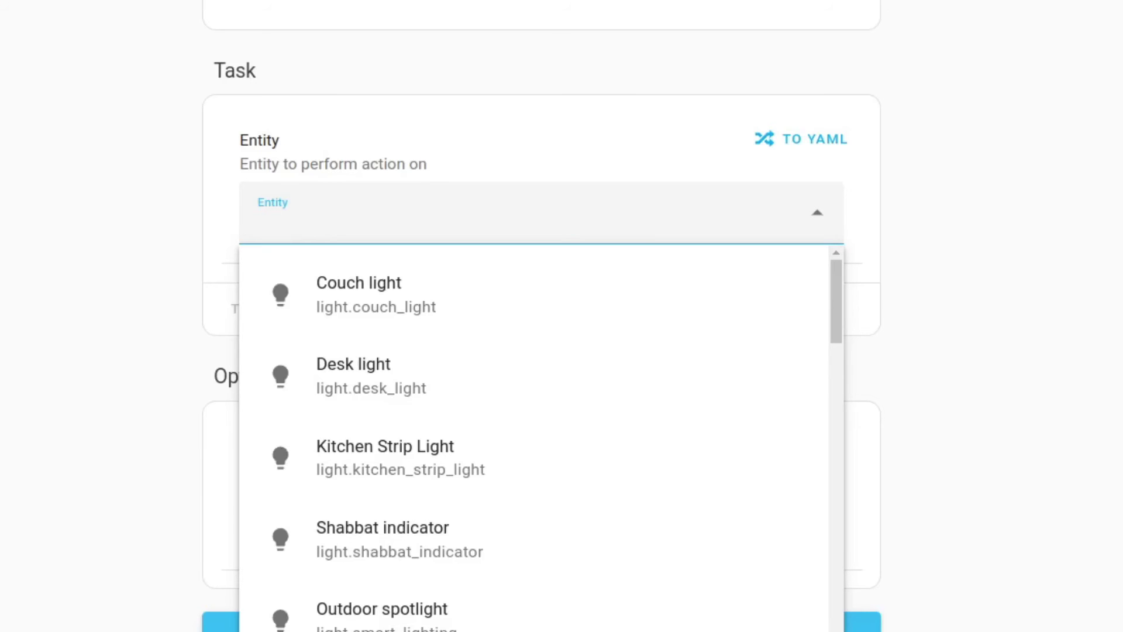
pyautogui.click(818, 212)
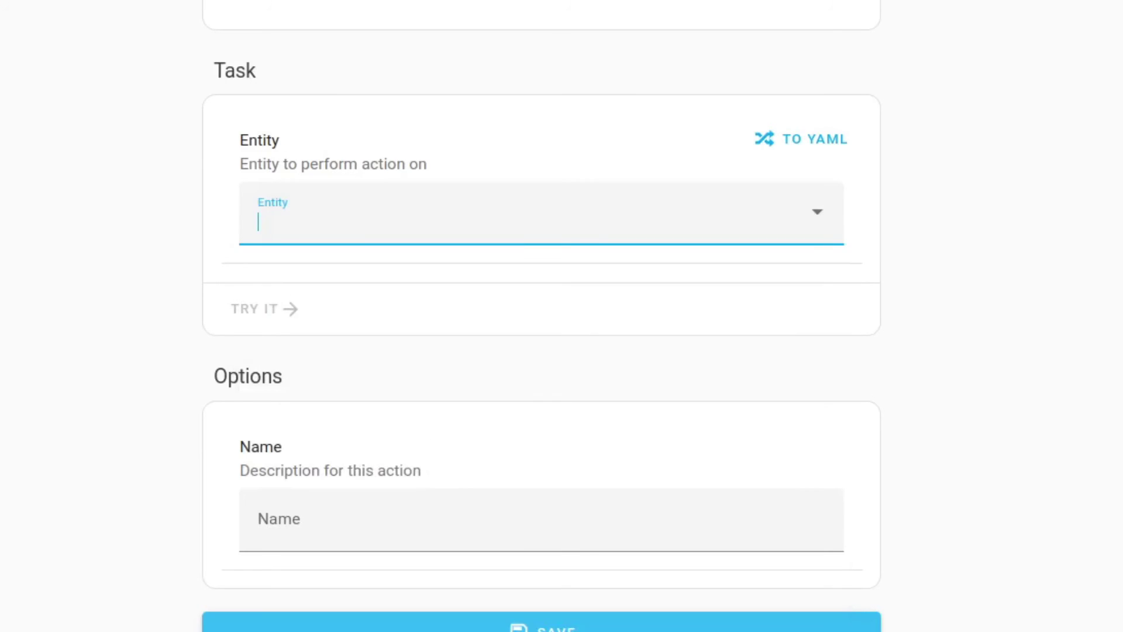
pyautogui.click(801, 138)
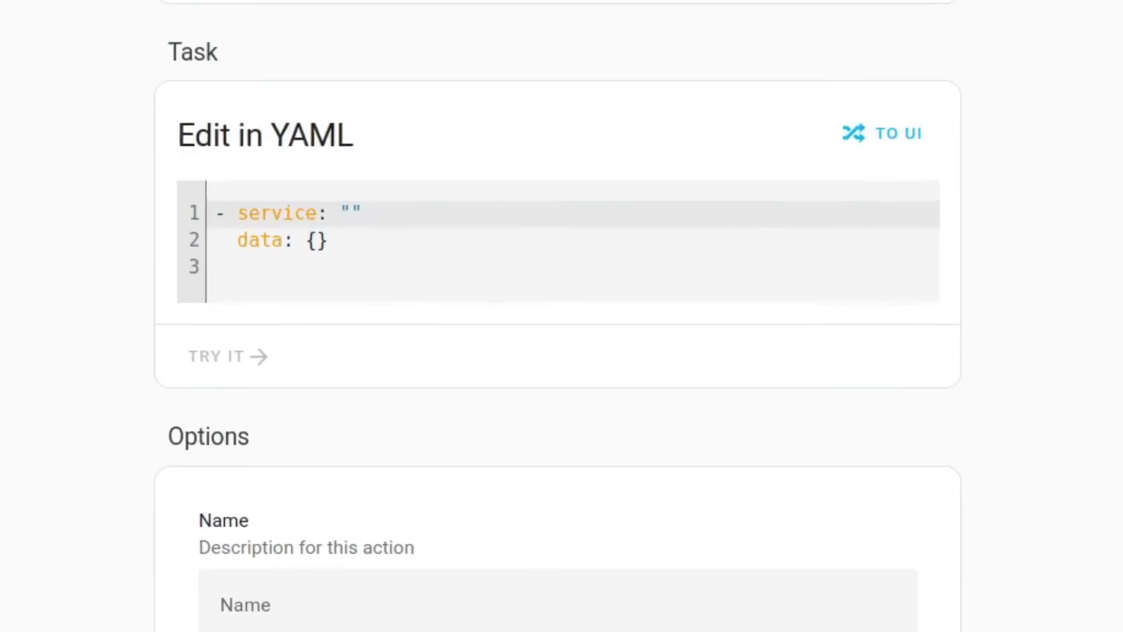
pyautogui.click(304, 255)
pyautogui.hotkey('ctrl', 'a')
pyautogui.hotkey('ctrl', 'v')
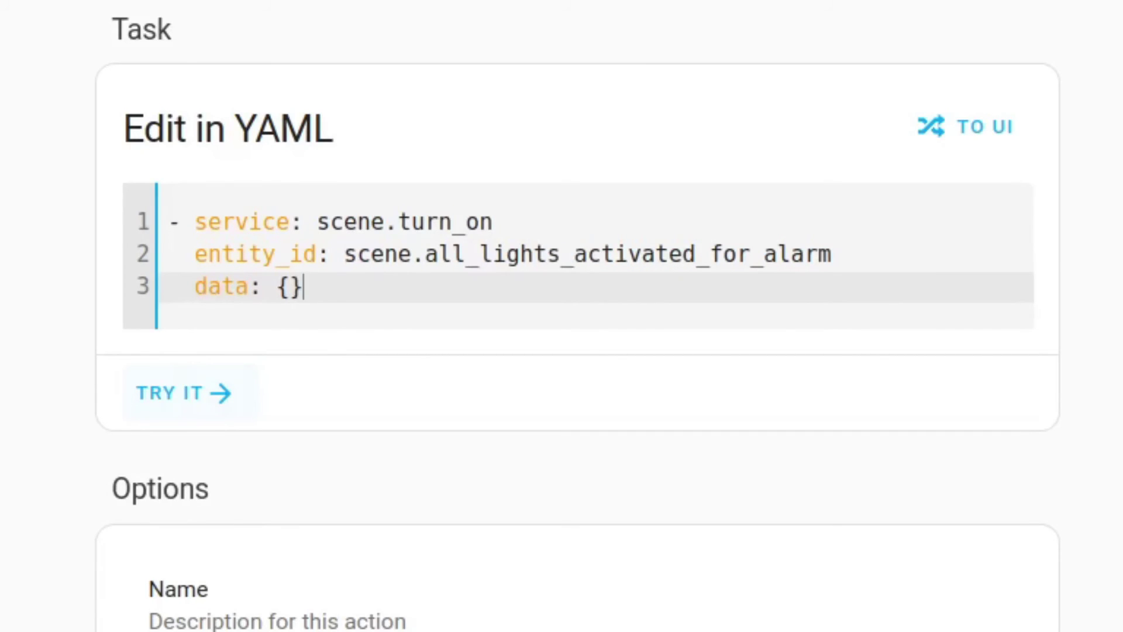
pyautogui.click(191, 392)
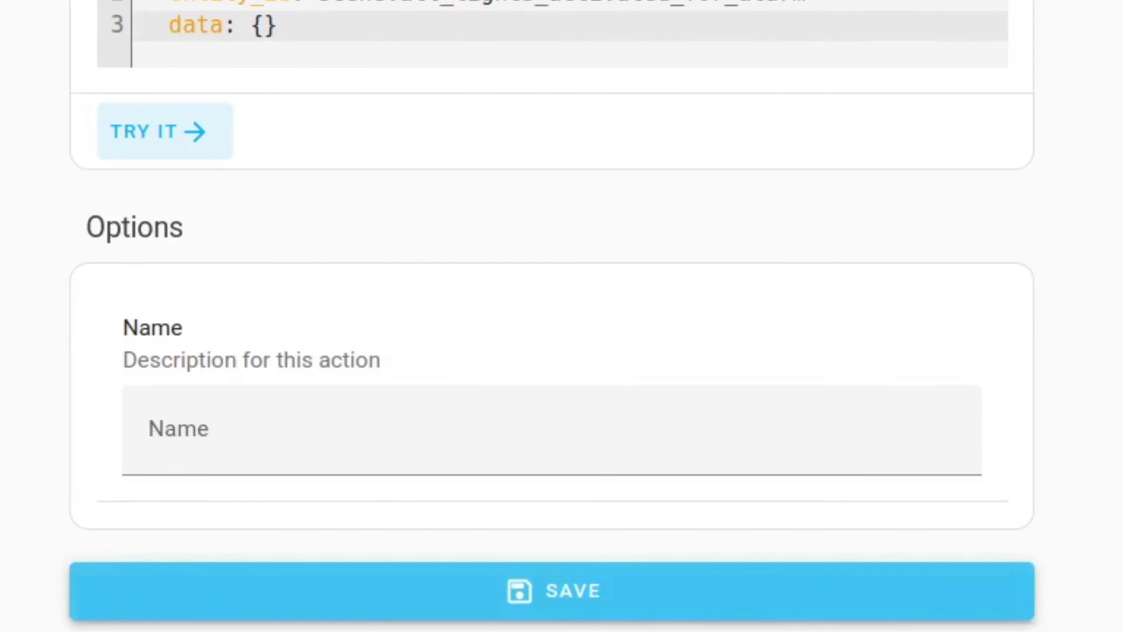
# Name the action "Turn on all the lights when the alarm is trigger"
pyautogui.click(551, 432)
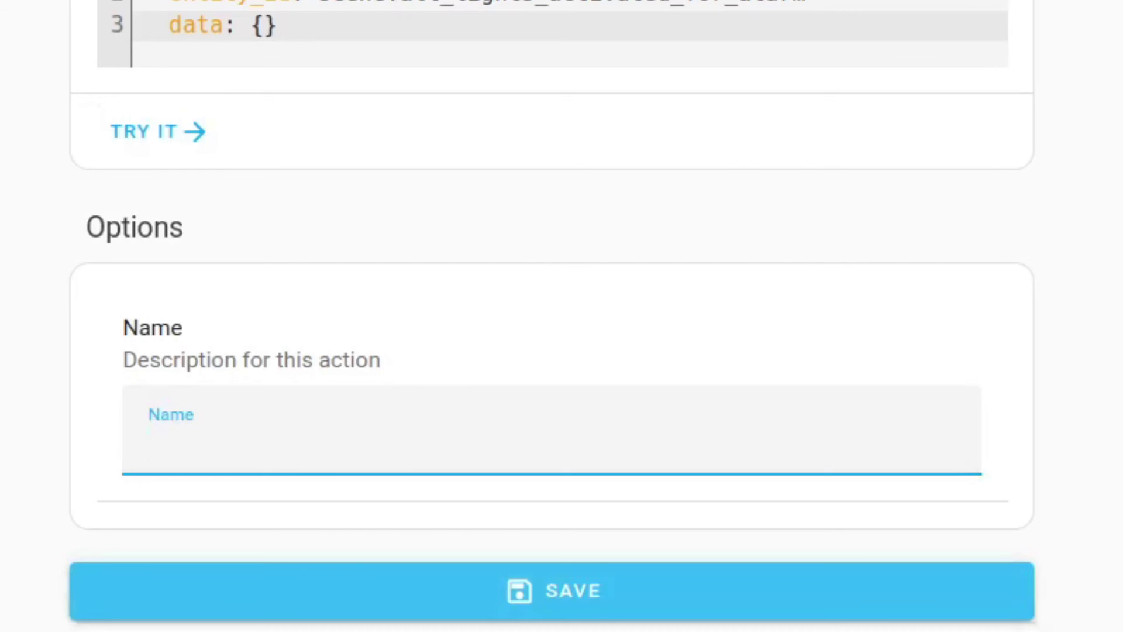
pyautogui.write('Turn on all the lights wh')
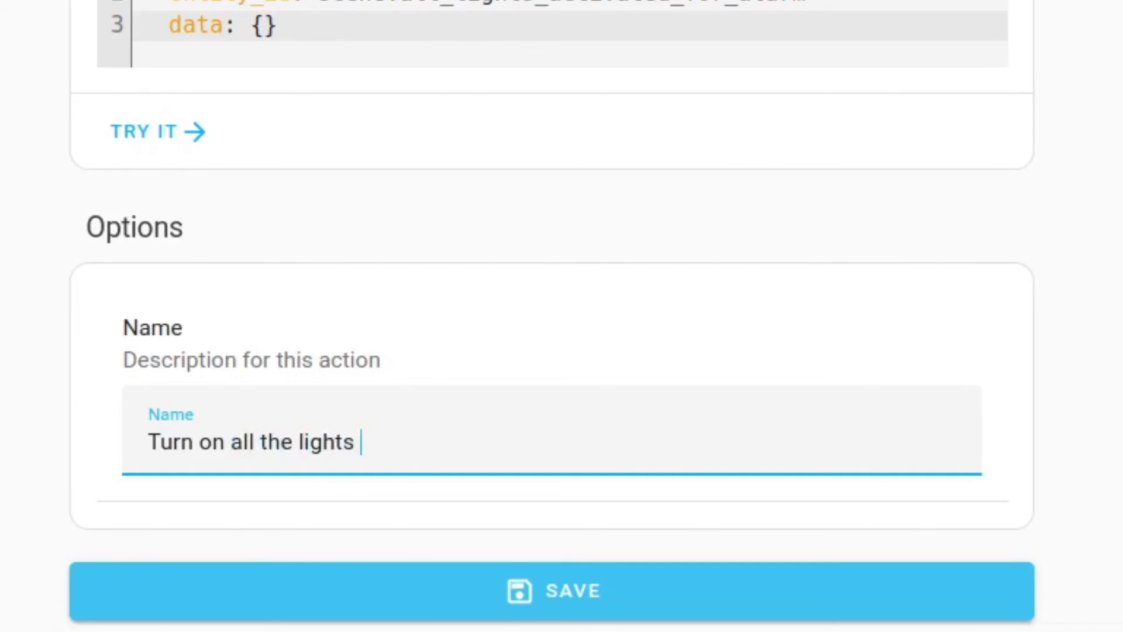
pyautogui.write('en the alarm is trigger')
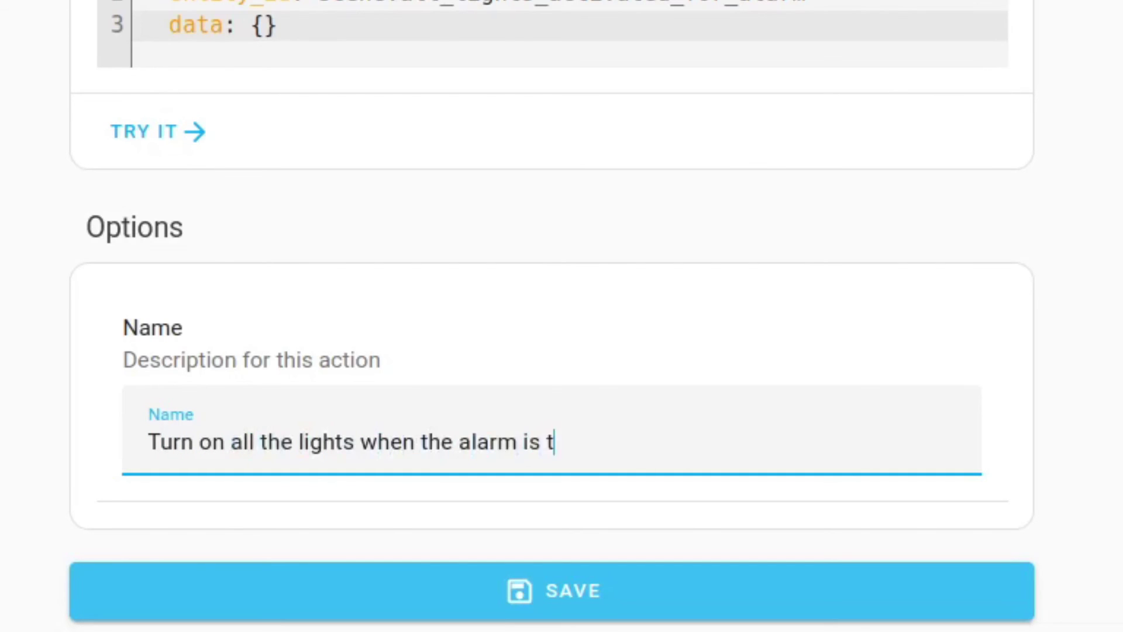